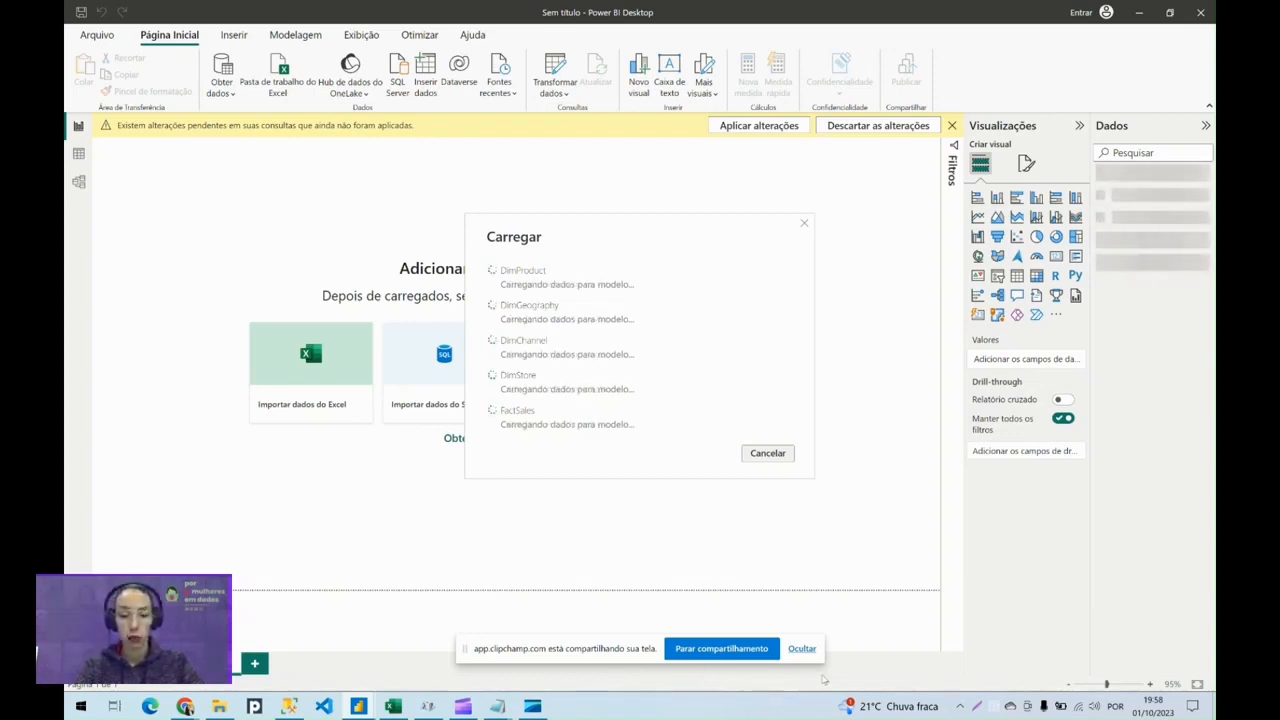
Step: Review the loaded FactSales and DimChannel tables in the data view
left_click(802, 649)
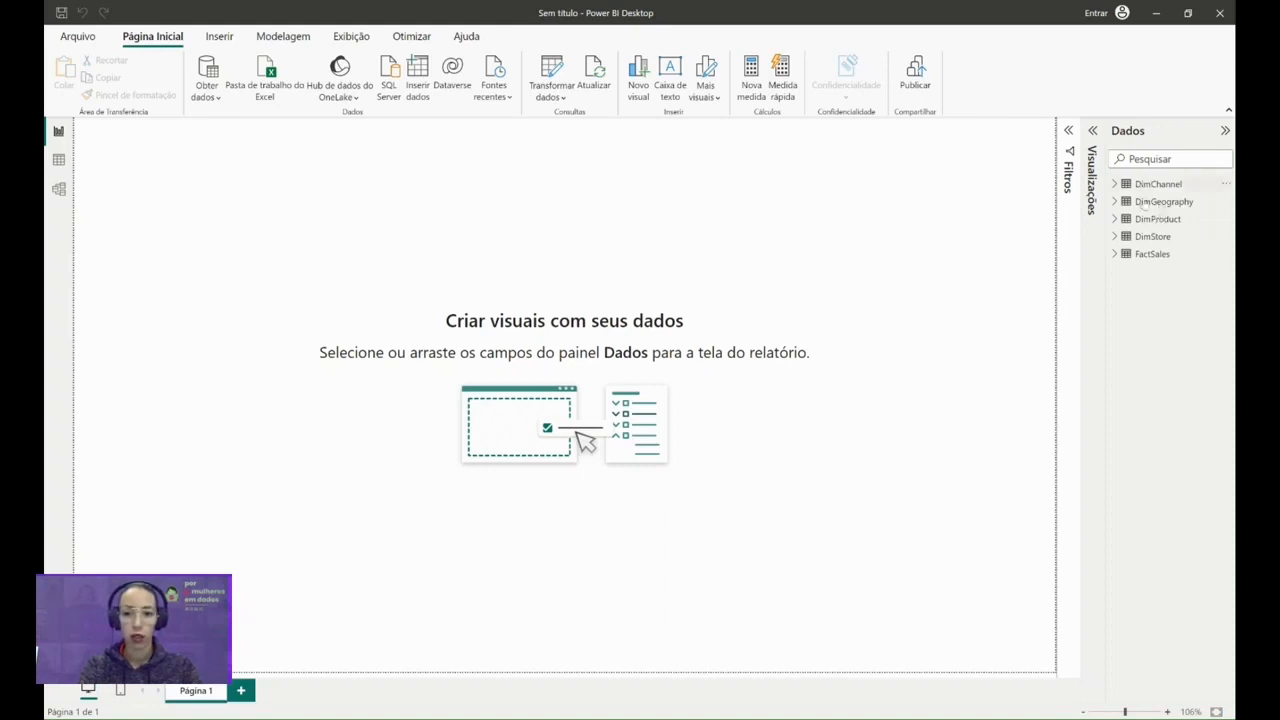
left_click(68, 165)
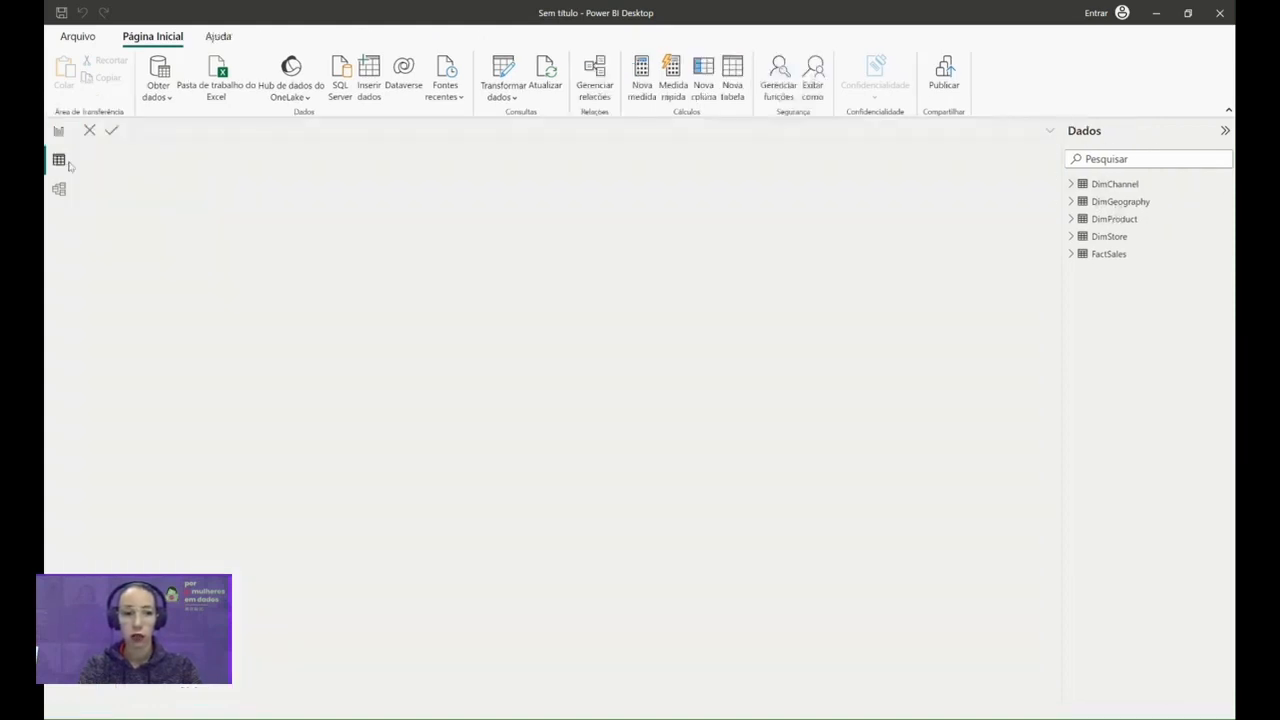
left_click(1120, 256)
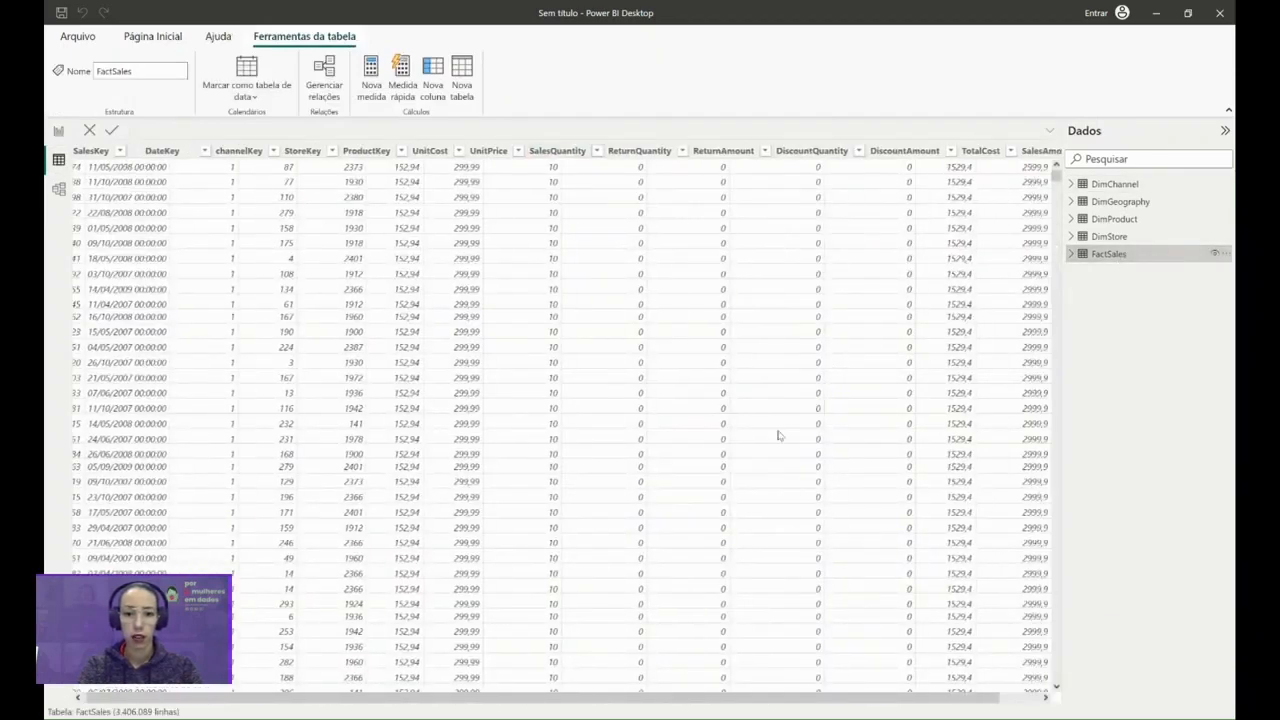
left_click(1114, 184)
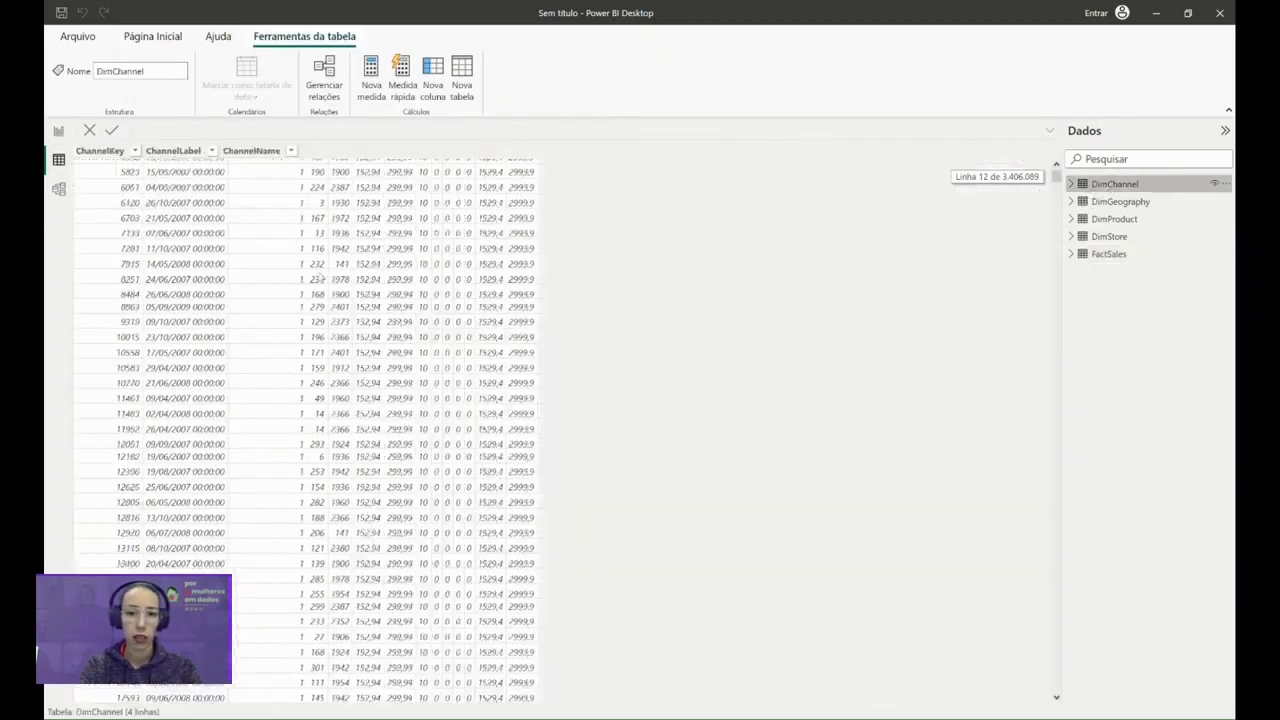
Step: Examine the relationships of FactSales with DimChannel and DimStore in the model view
left_click(58, 192)
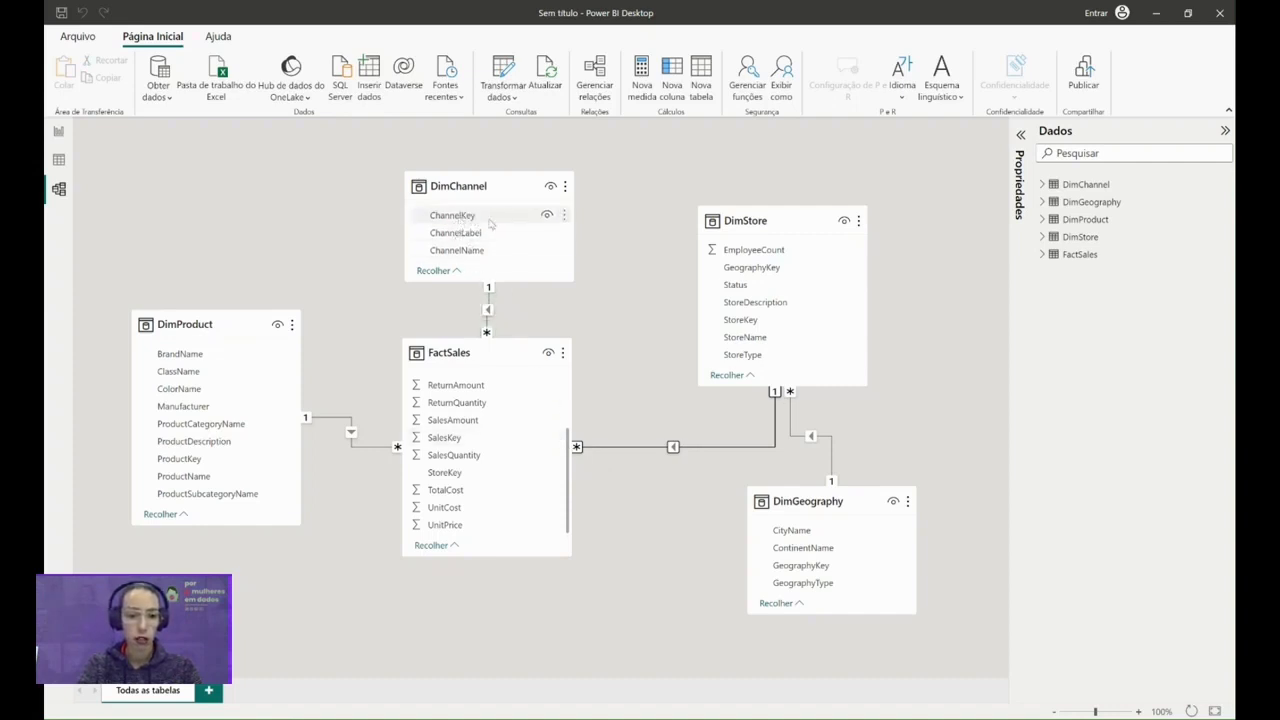
left_click(489, 312)
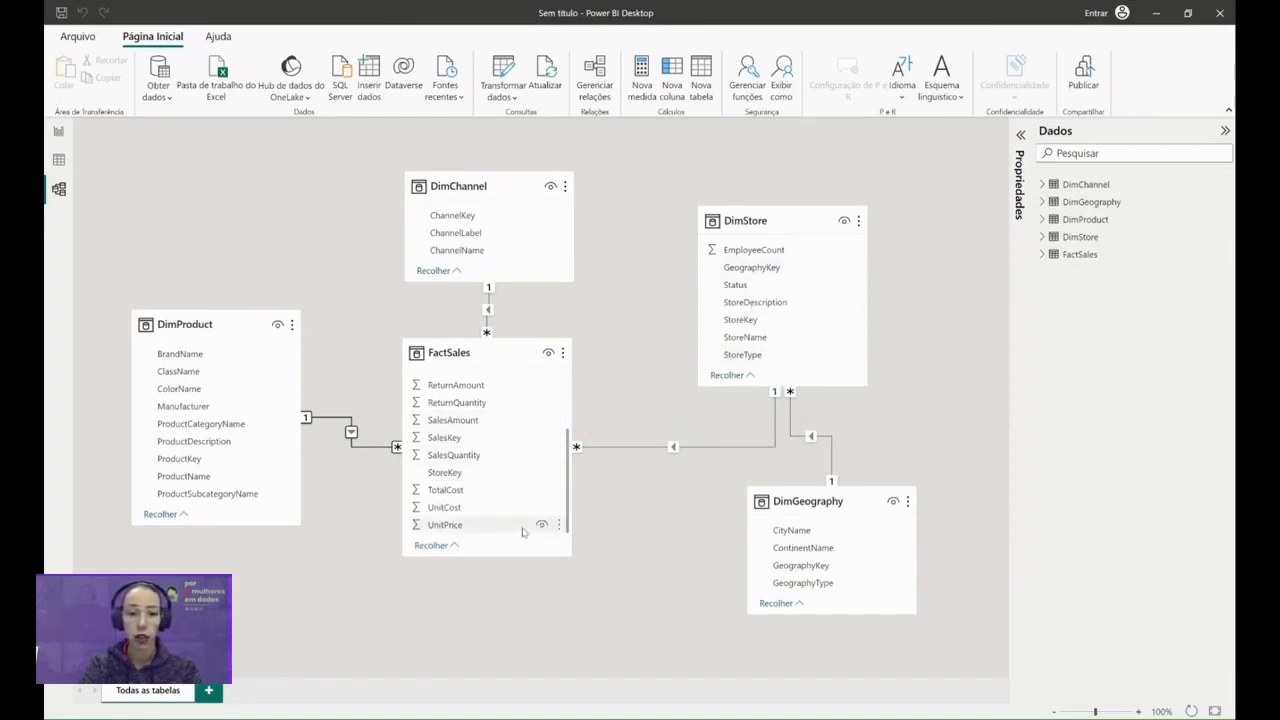
left_click(676, 447)
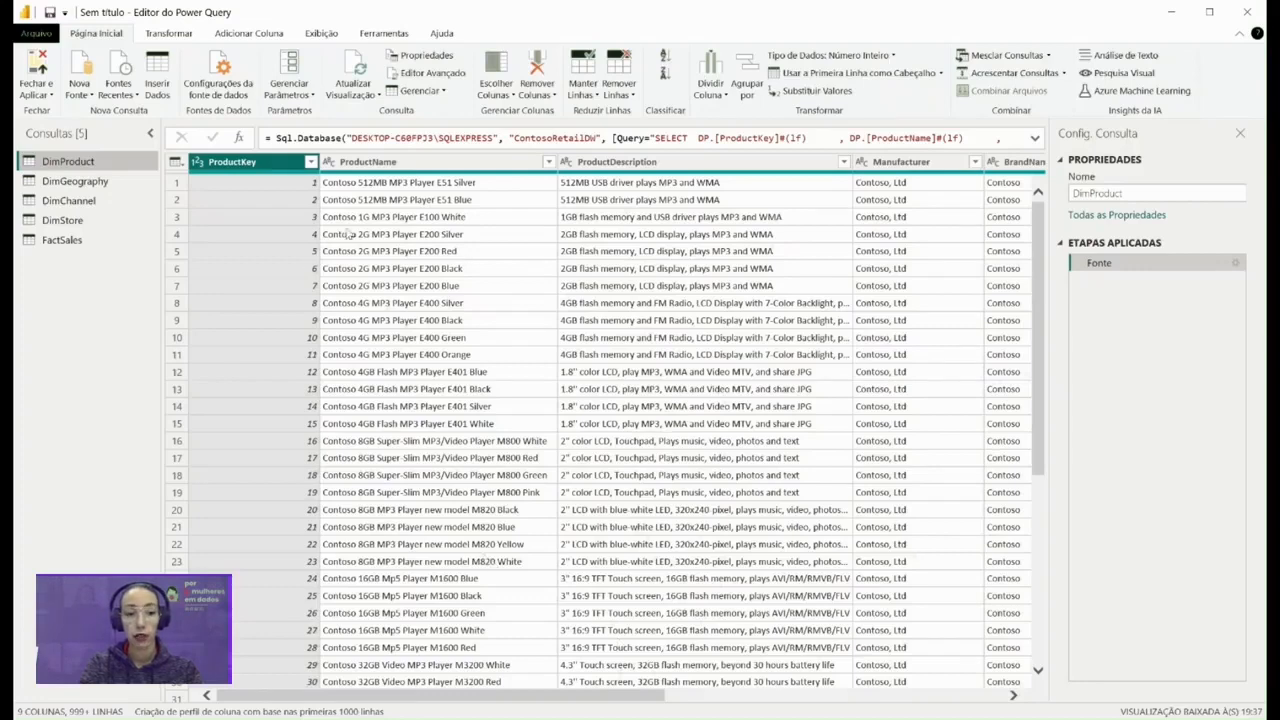
Step: Look through the DimProduct query's columns and examine the GeographyKey column of the DimStore query
scroll(603, 534, "right", 2)
scroll(466, 440, "left", 2)
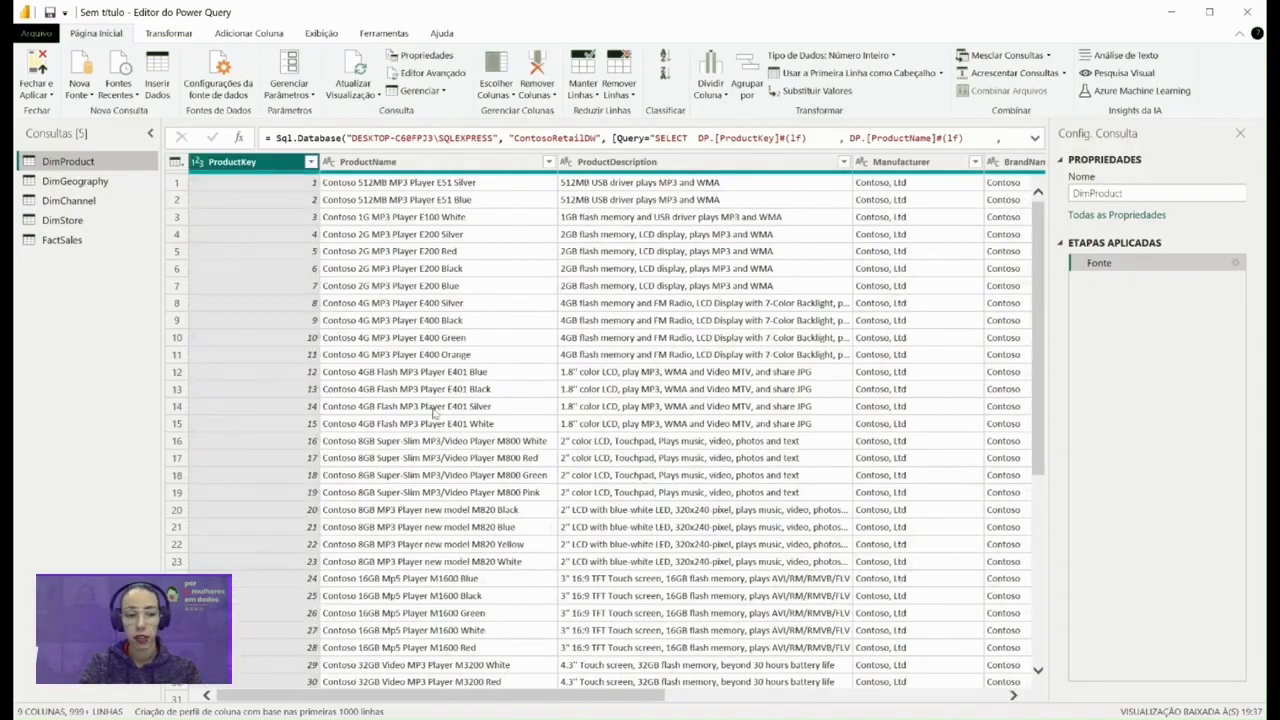
left_click(62, 220)
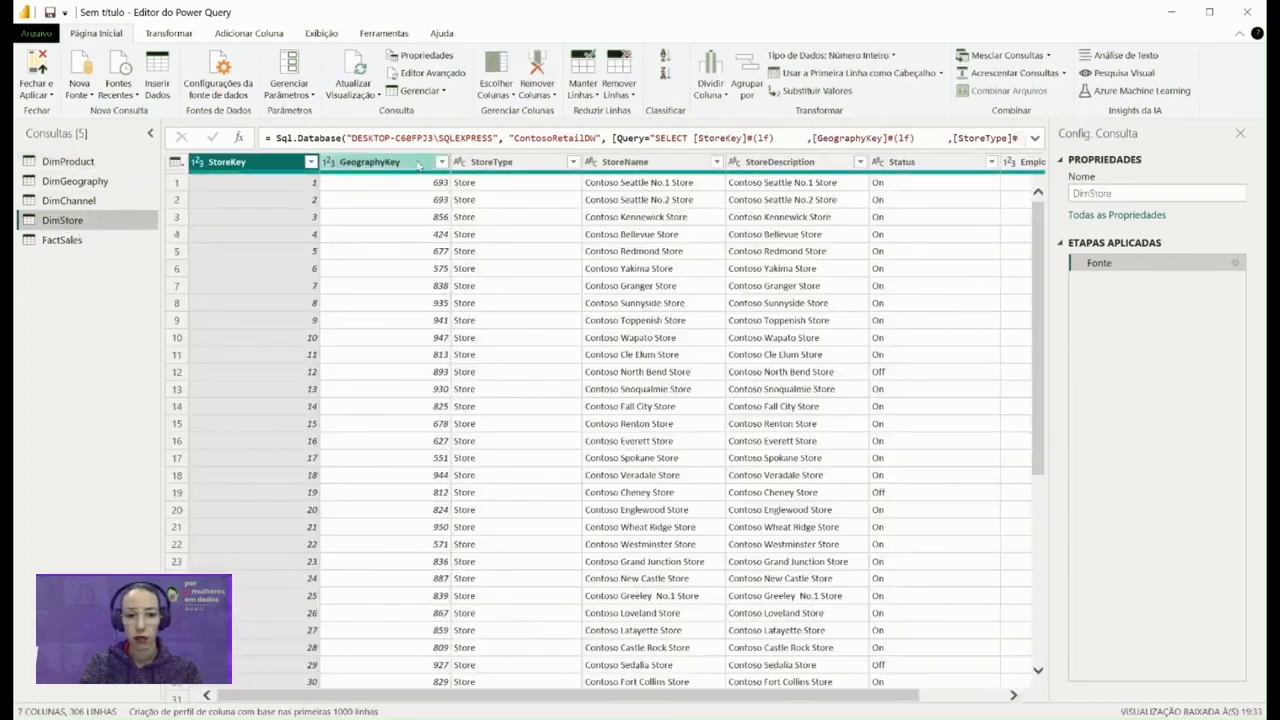
left_click(418, 163)
scroll(416, 183, "down", 2)
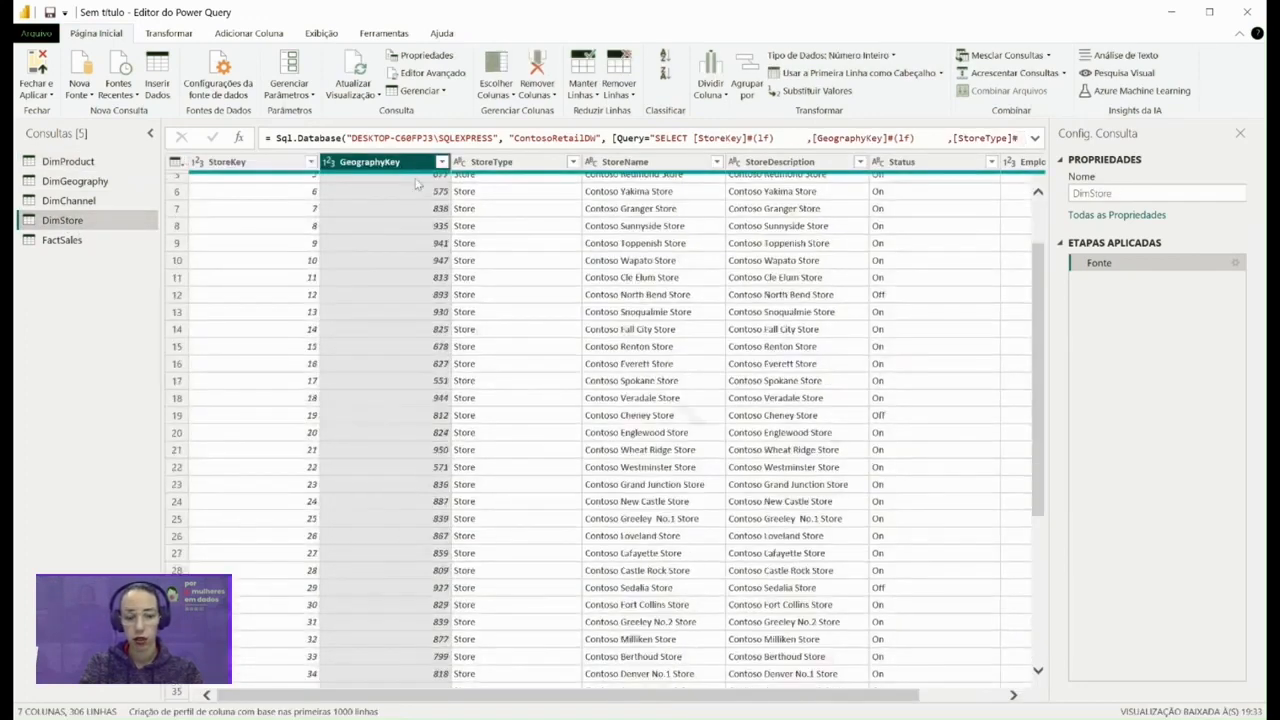
scroll(418, 183, "up", 2)
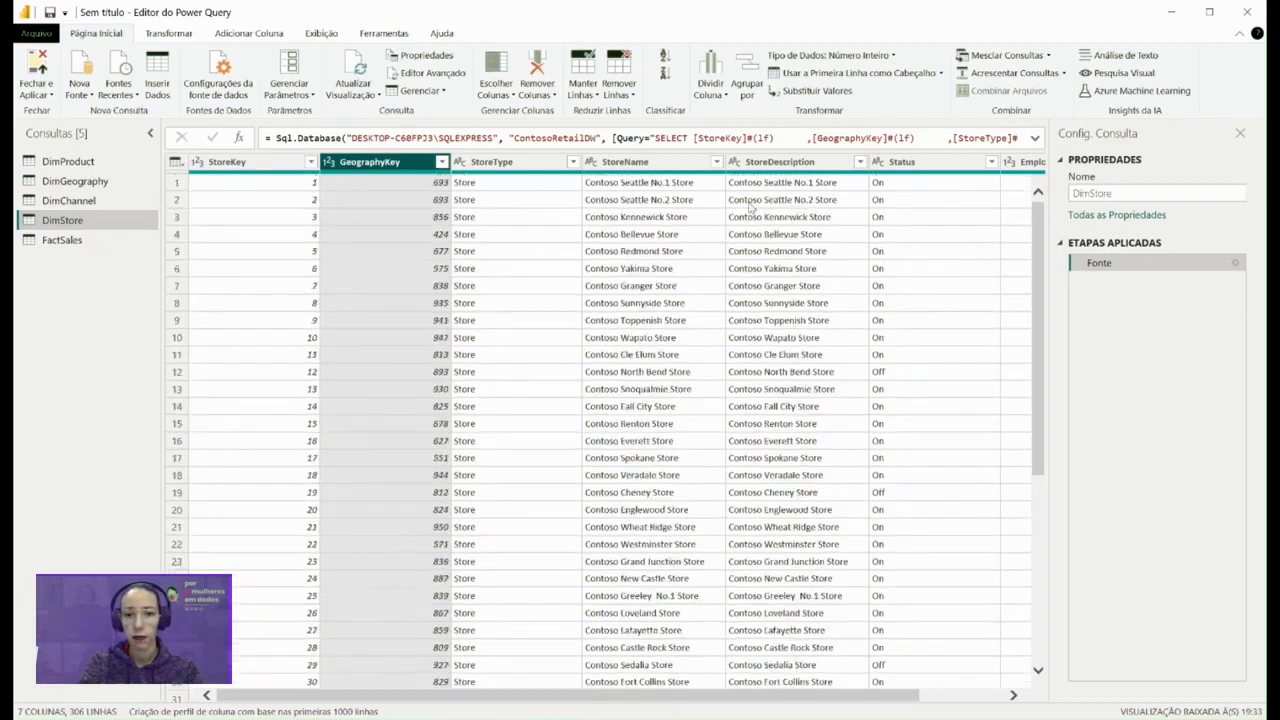
Step: Merge DimGeography into the DimStore query, matching both on GeographyKey with the Interna (apenas linhas correspondentes) join type
left_click(1050, 57)
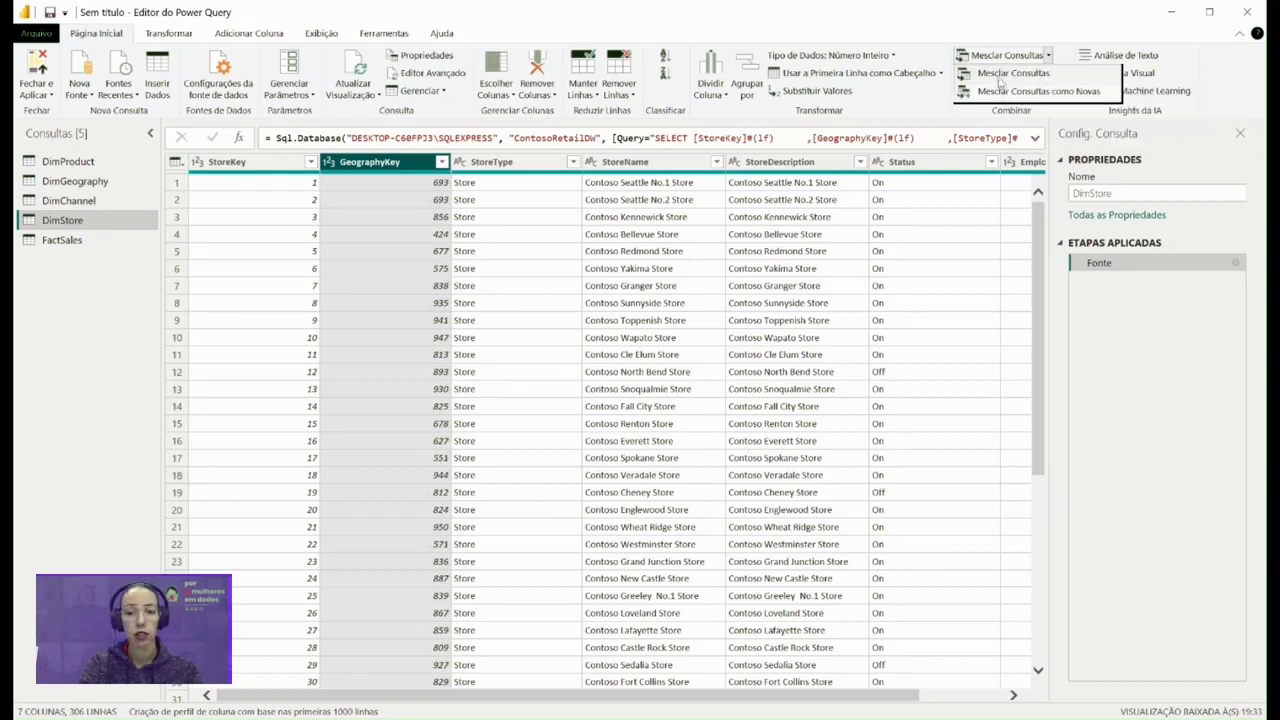
left_click(998, 78)
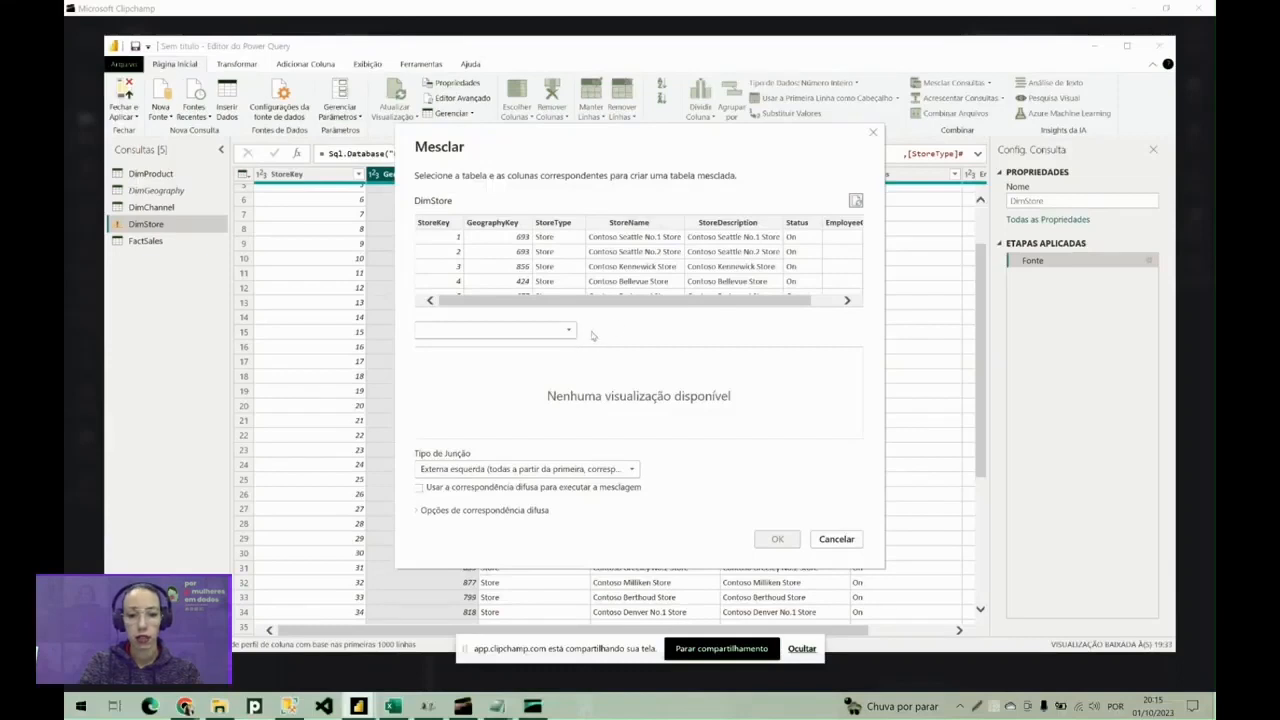
left_click(566, 332)
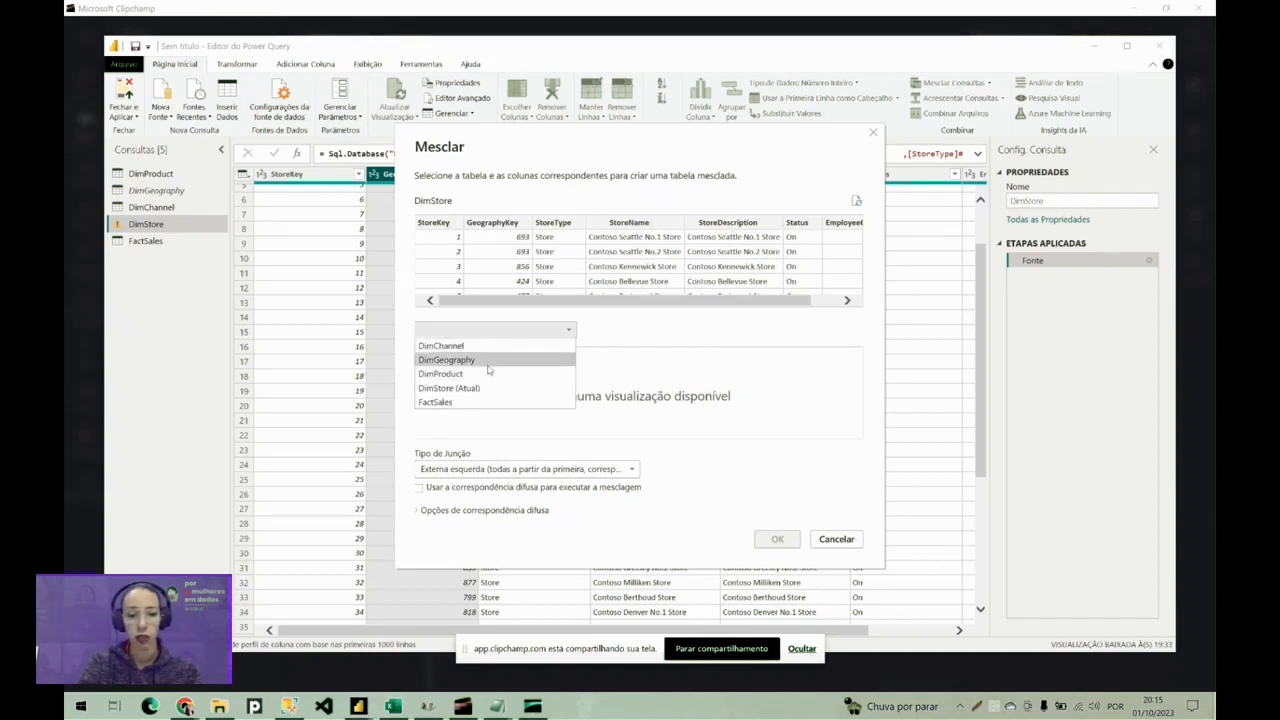
left_click(455, 360)
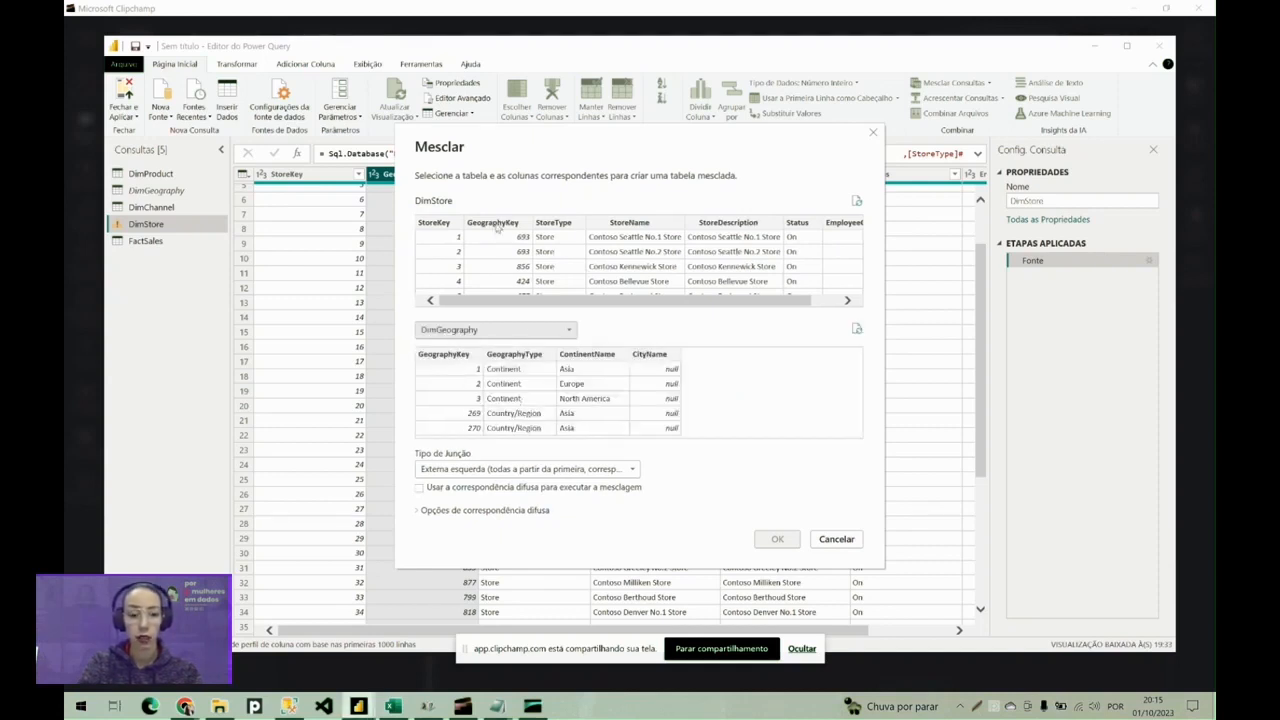
left_click(497, 226)
left_click(446, 356)
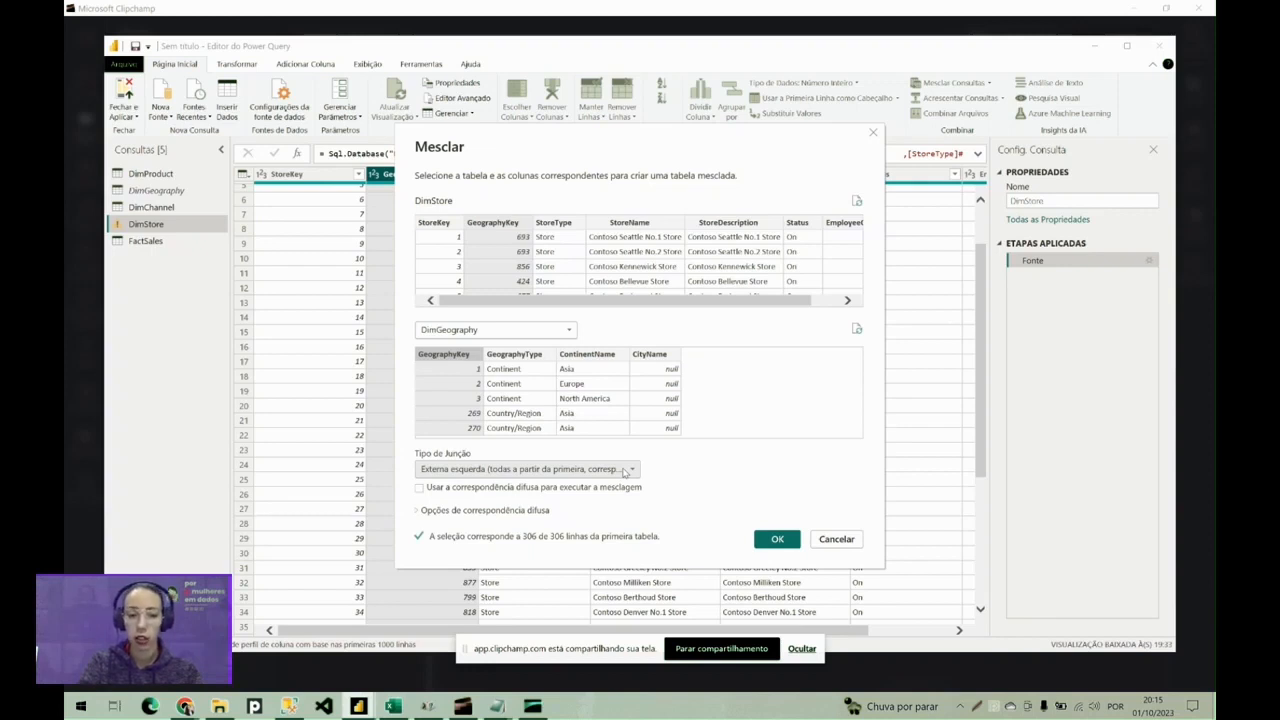
left_click(625, 470)
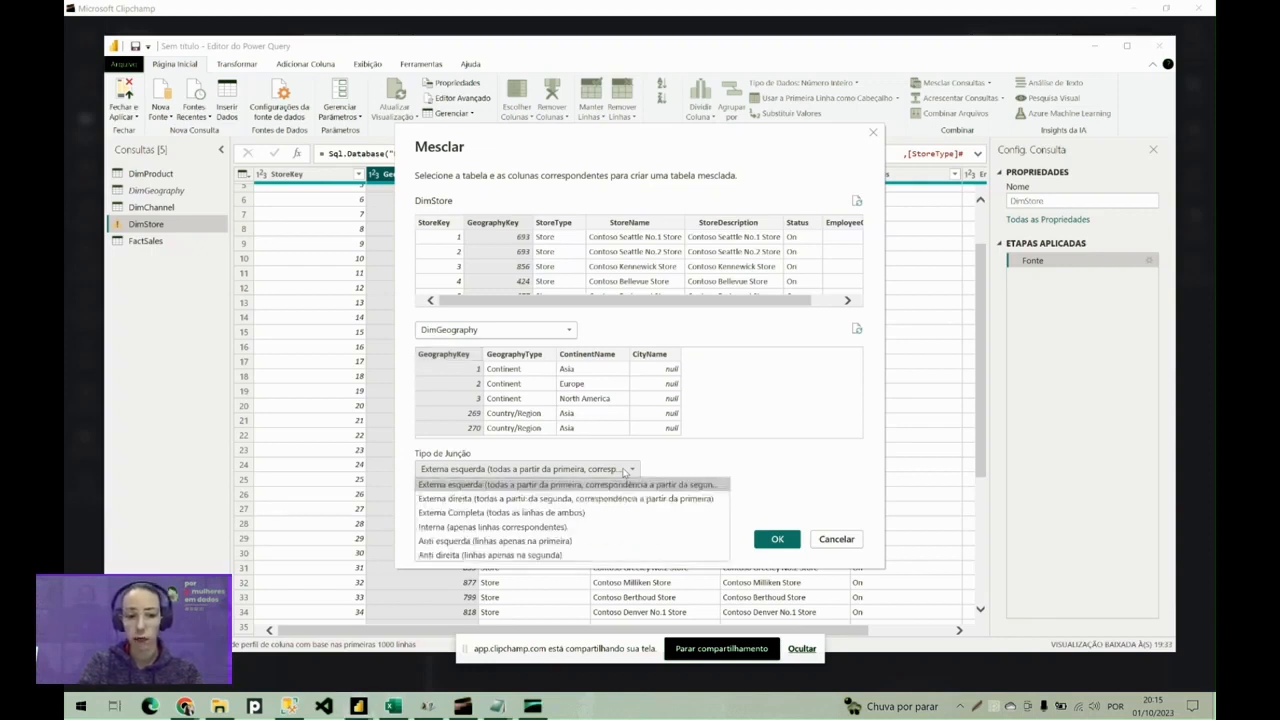
left_click(643, 527)
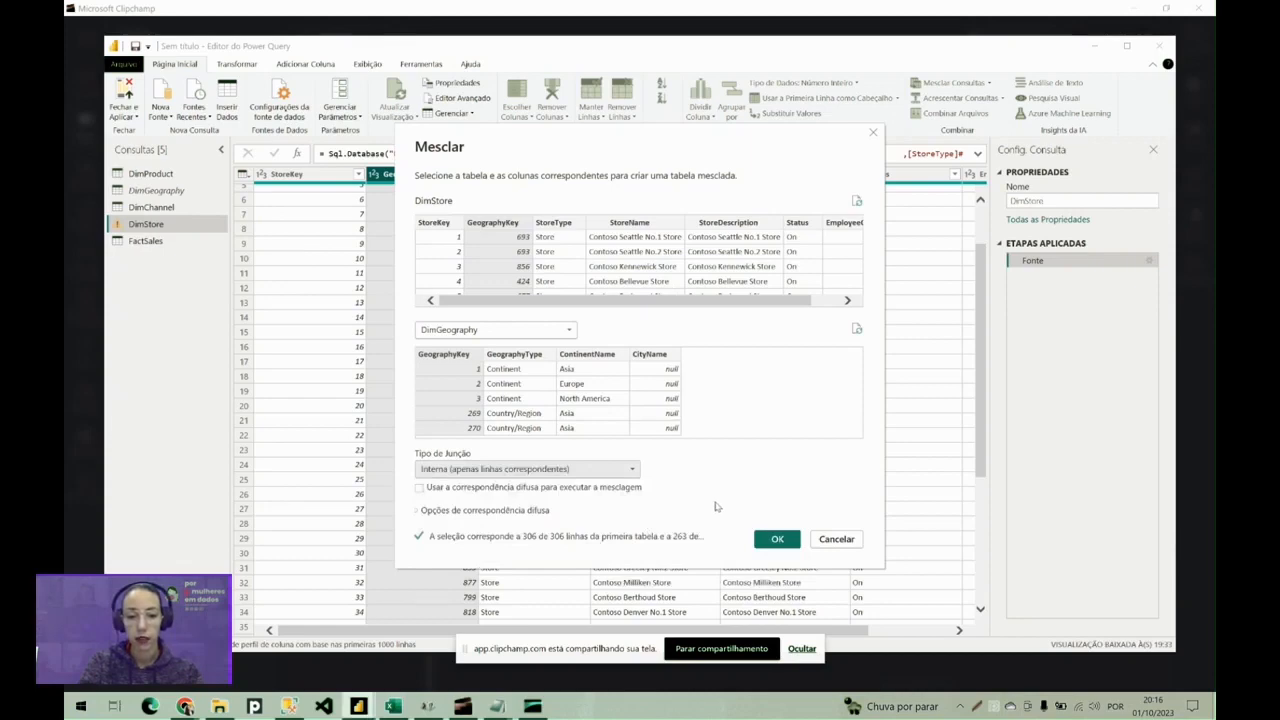
left_click(788, 540)
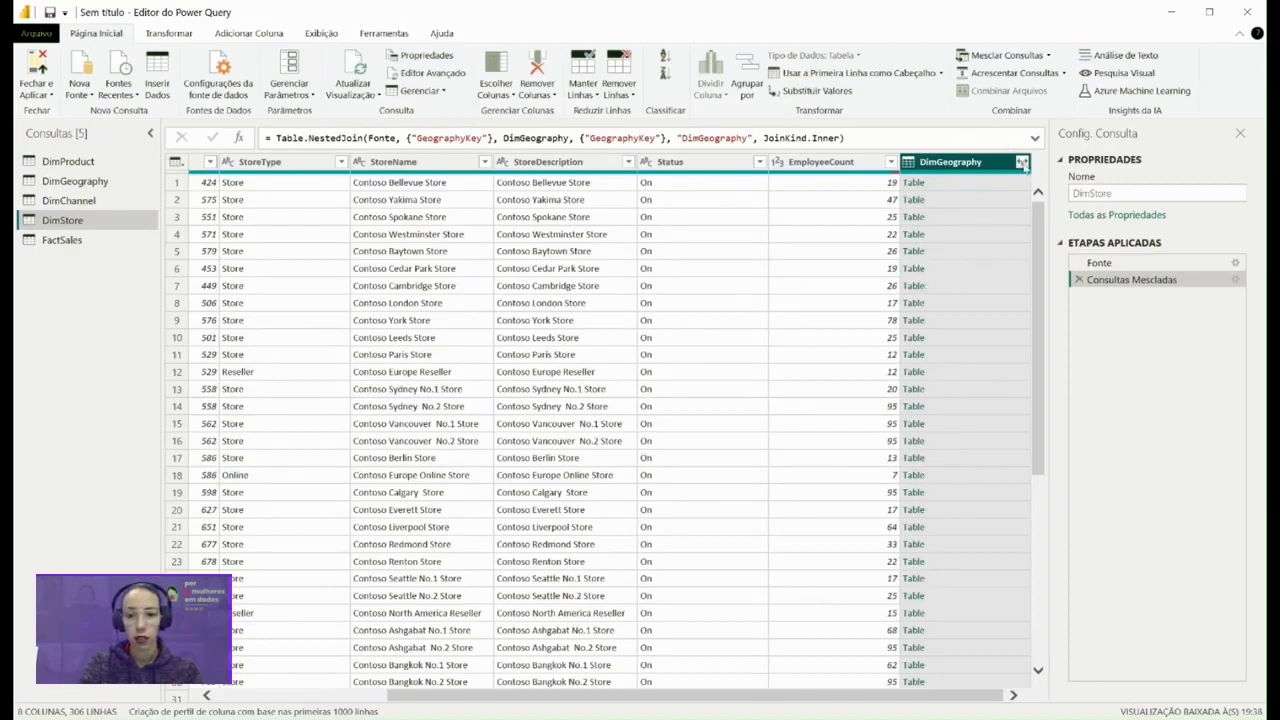
Step: Expand the merged DimGeography column into GeographyType, ContinentName and CityName, excluding GeographyKey and without the original column name as prefix
left_click(1022, 163)
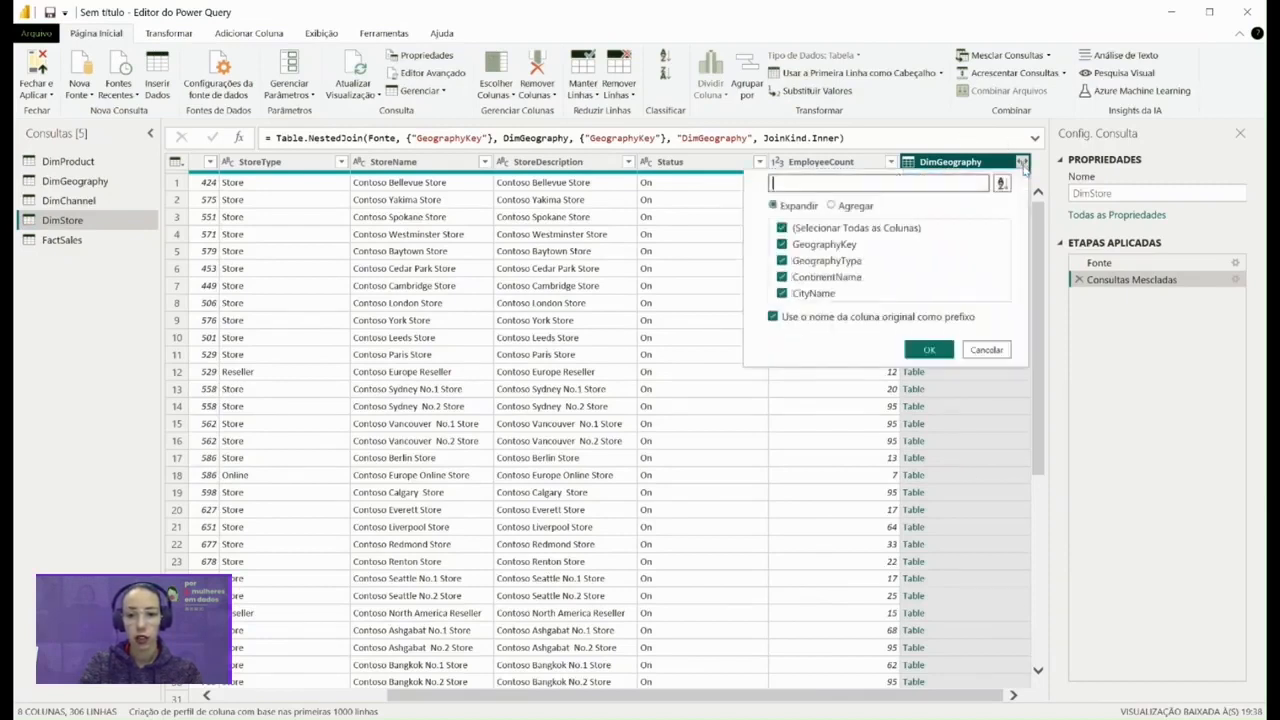
left_click(782, 245)
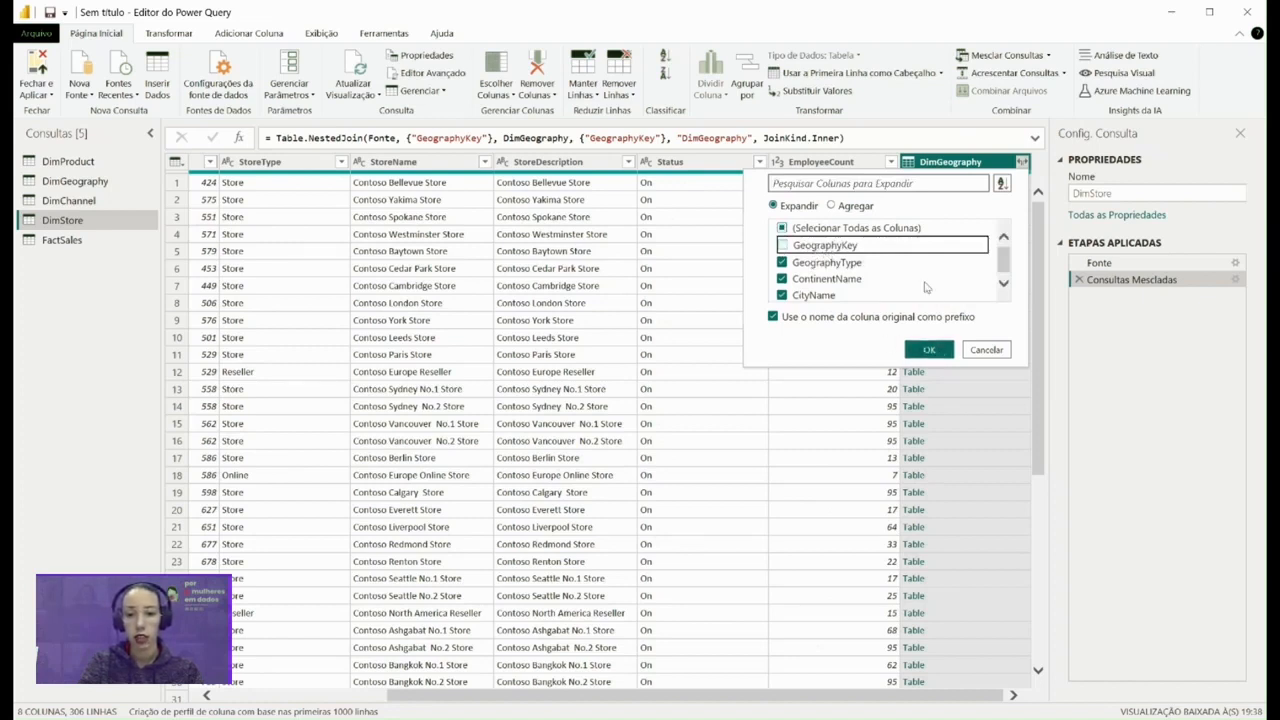
scroll(928, 288, "down", 1)
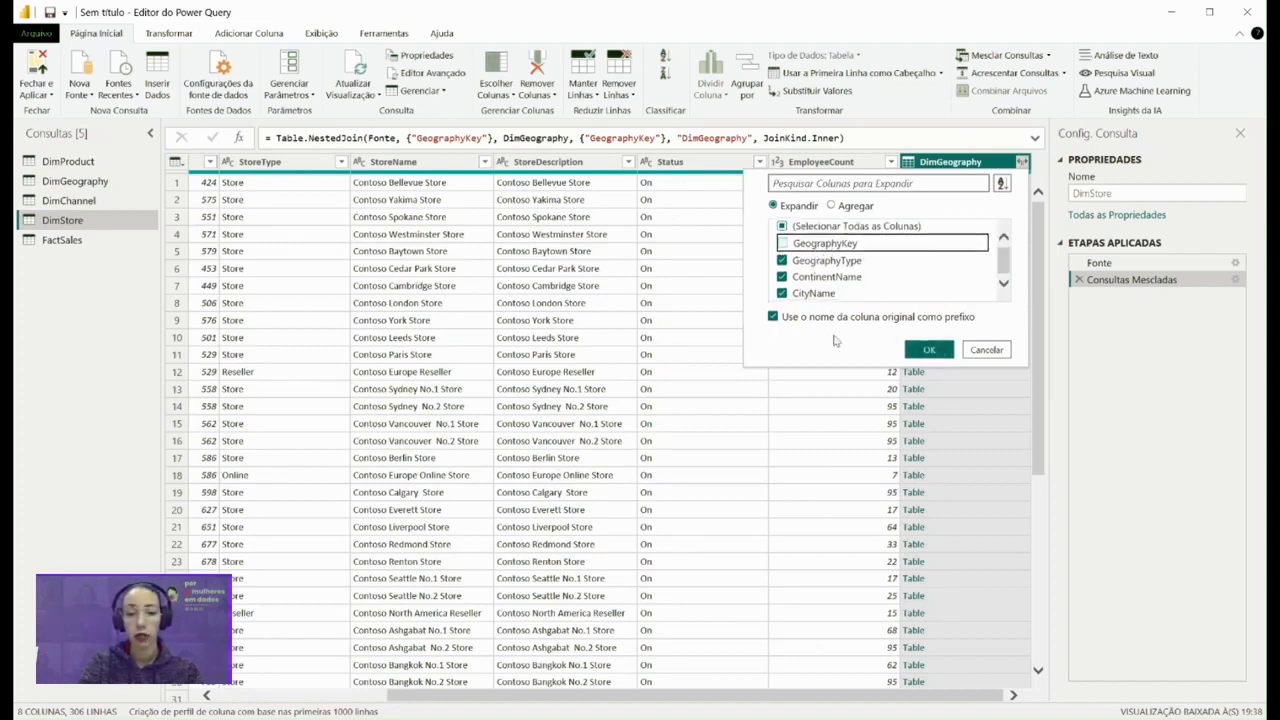
left_click(957, 319)
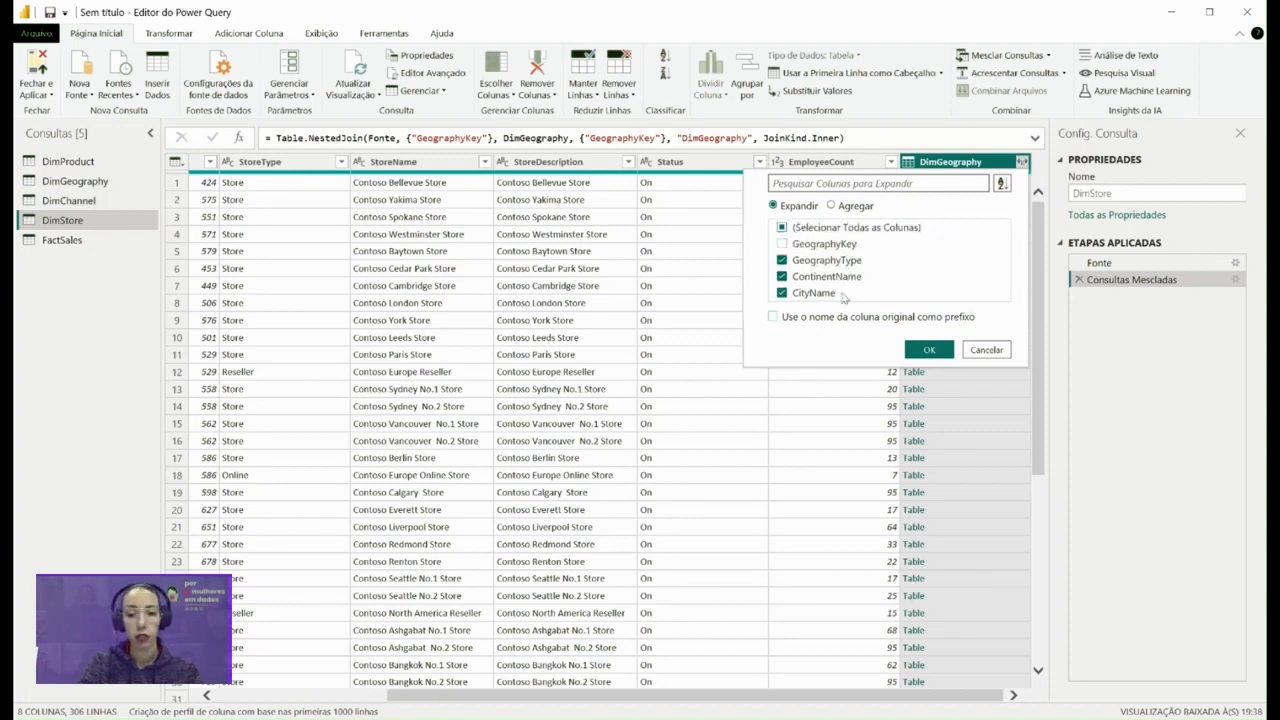
left_click(929, 352)
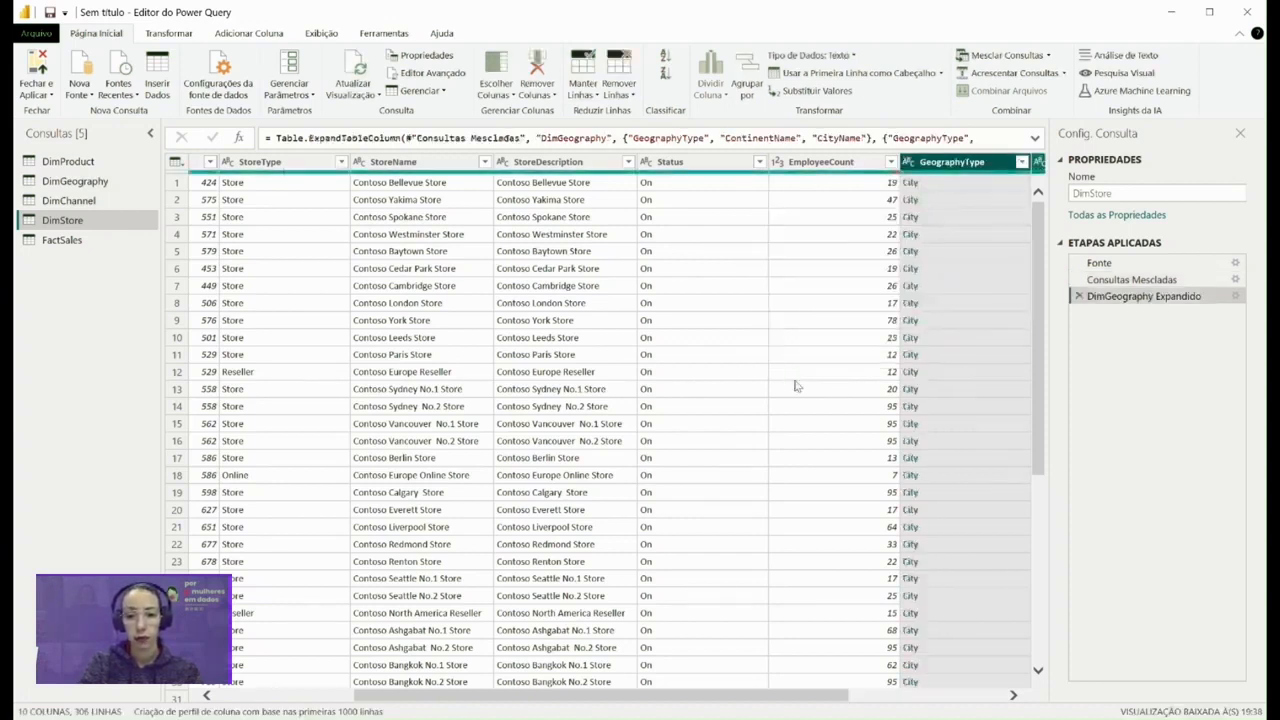
scroll(797, 386, "down", 3)
scroll(848, 302, "up", 3)
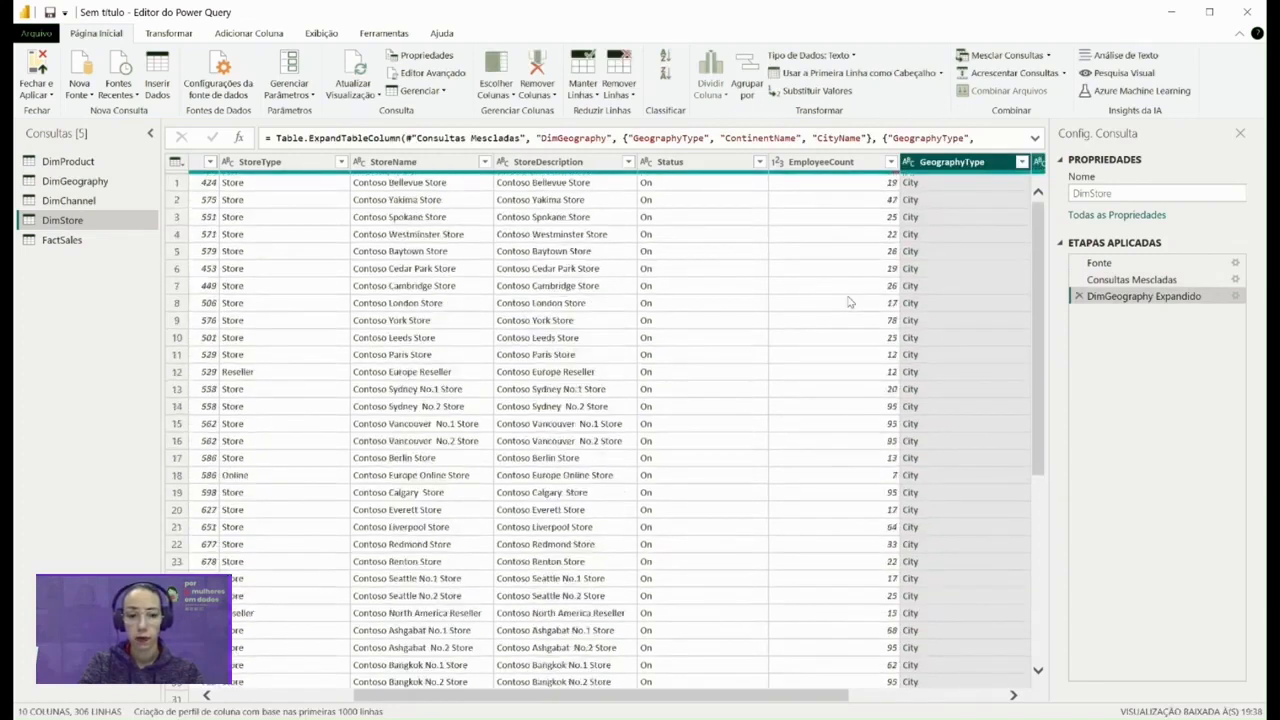
Step: Disable loading for the DimGeography query, check DimStore, and close the query editor with the changes applied to the model
right_click(86, 185)
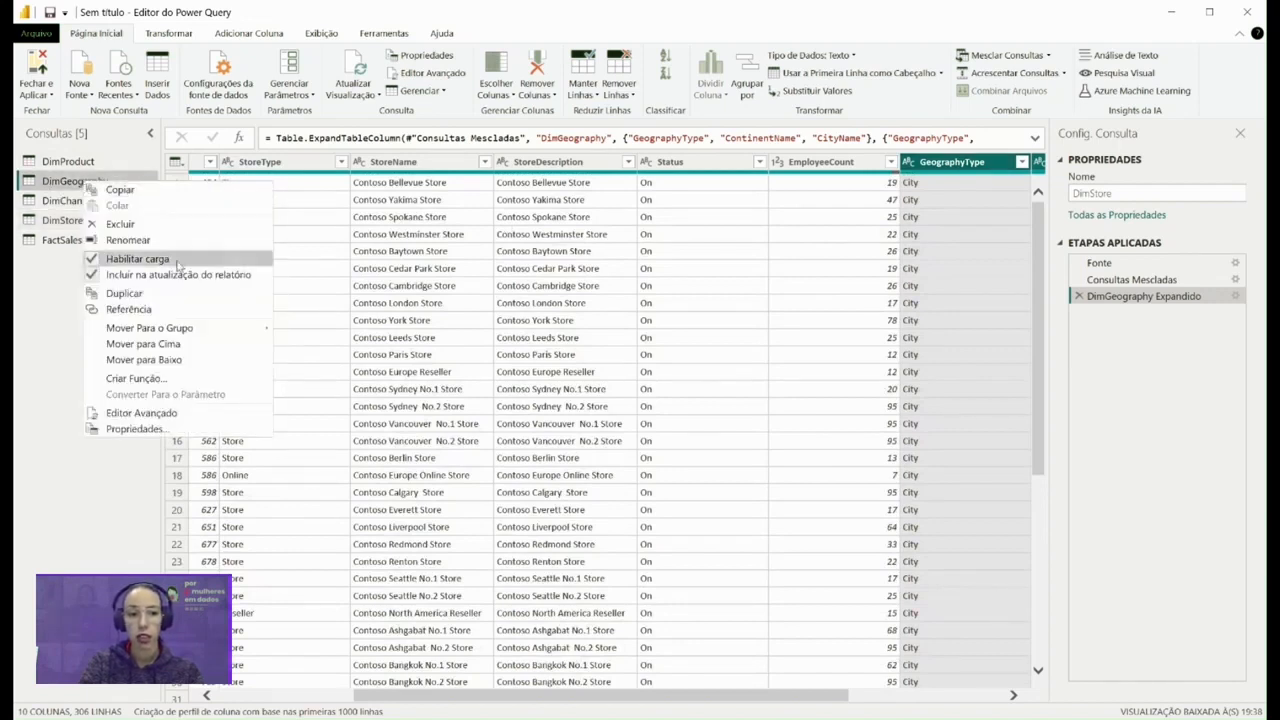
left_click(177, 262)
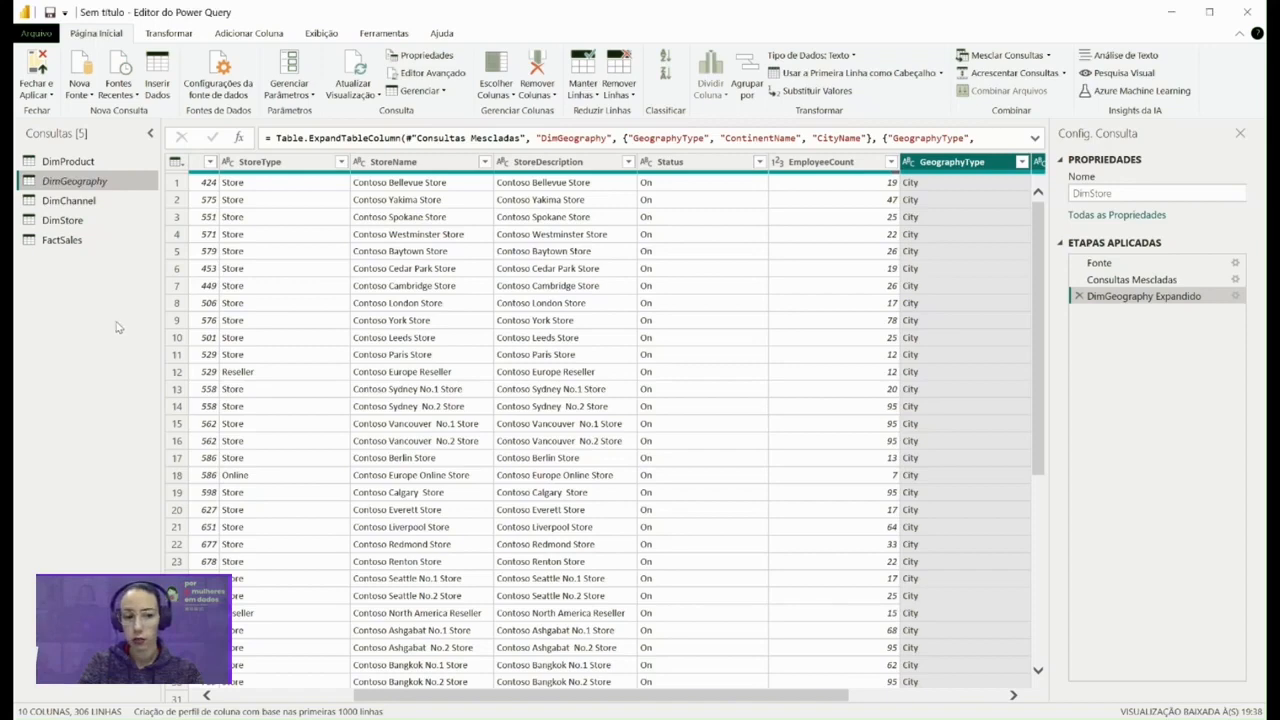
left_click(90, 220)
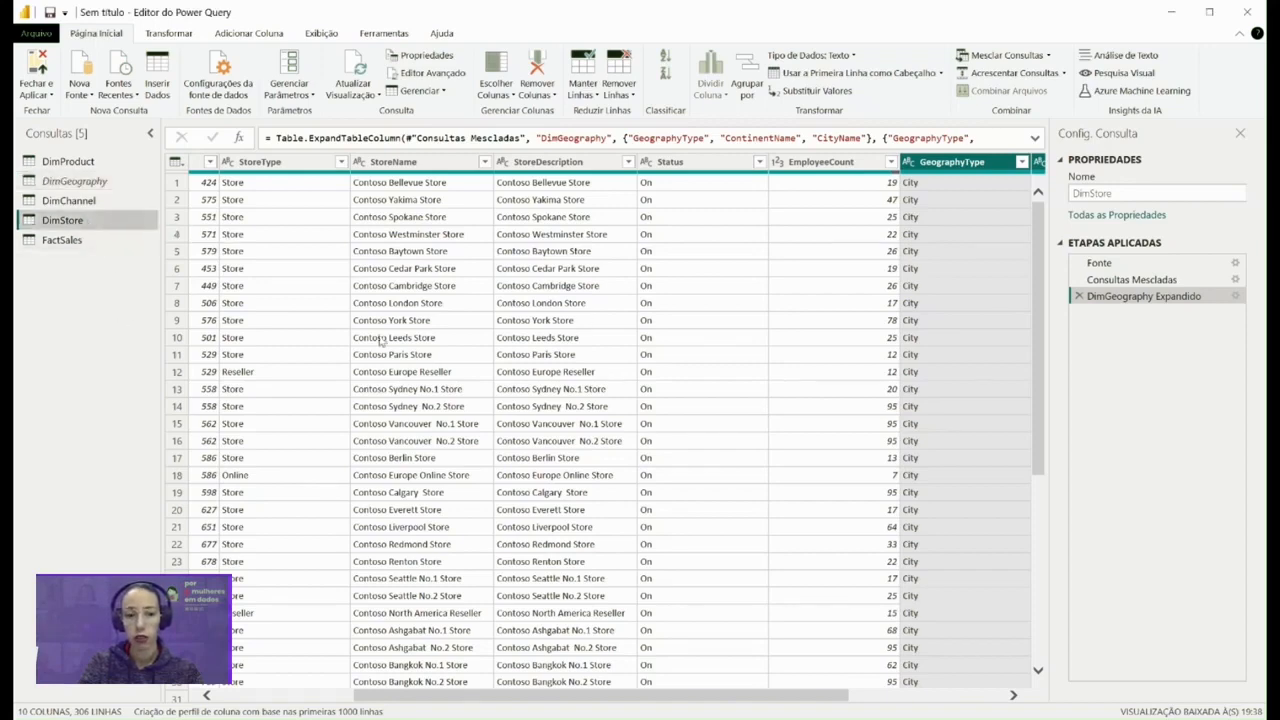
scroll(395, 350, "down", 3)
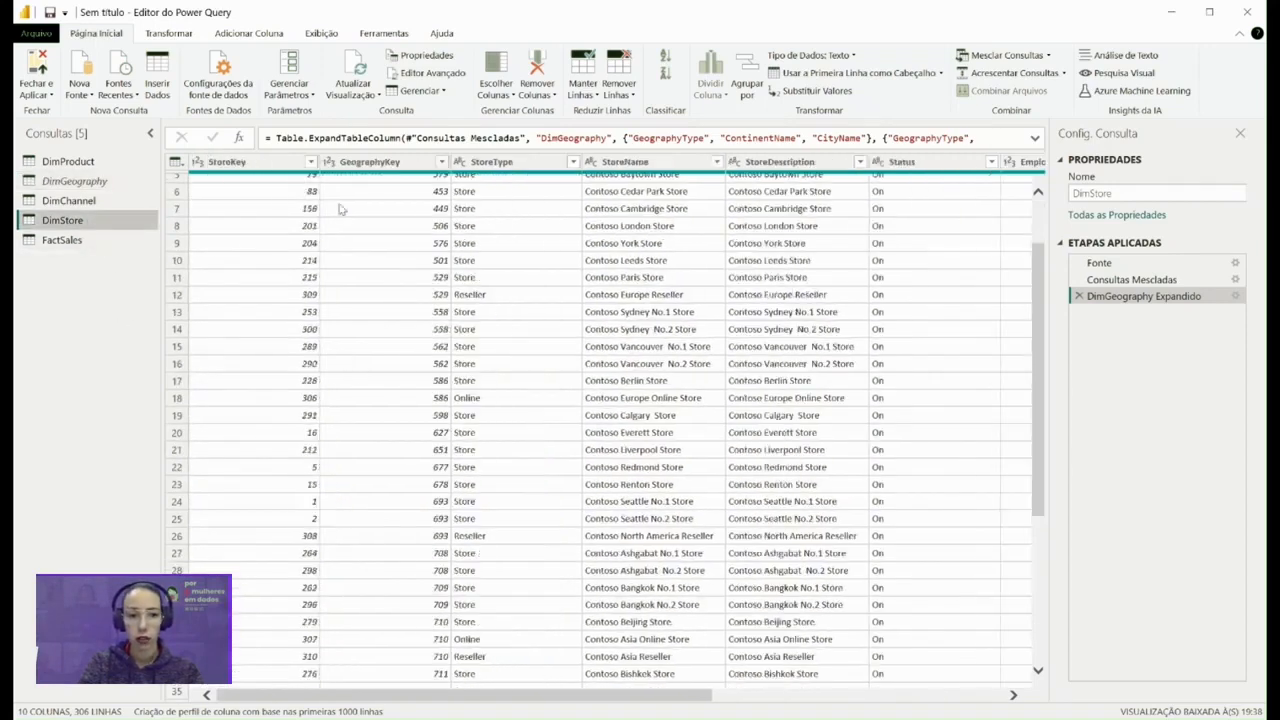
left_click(169, 33)
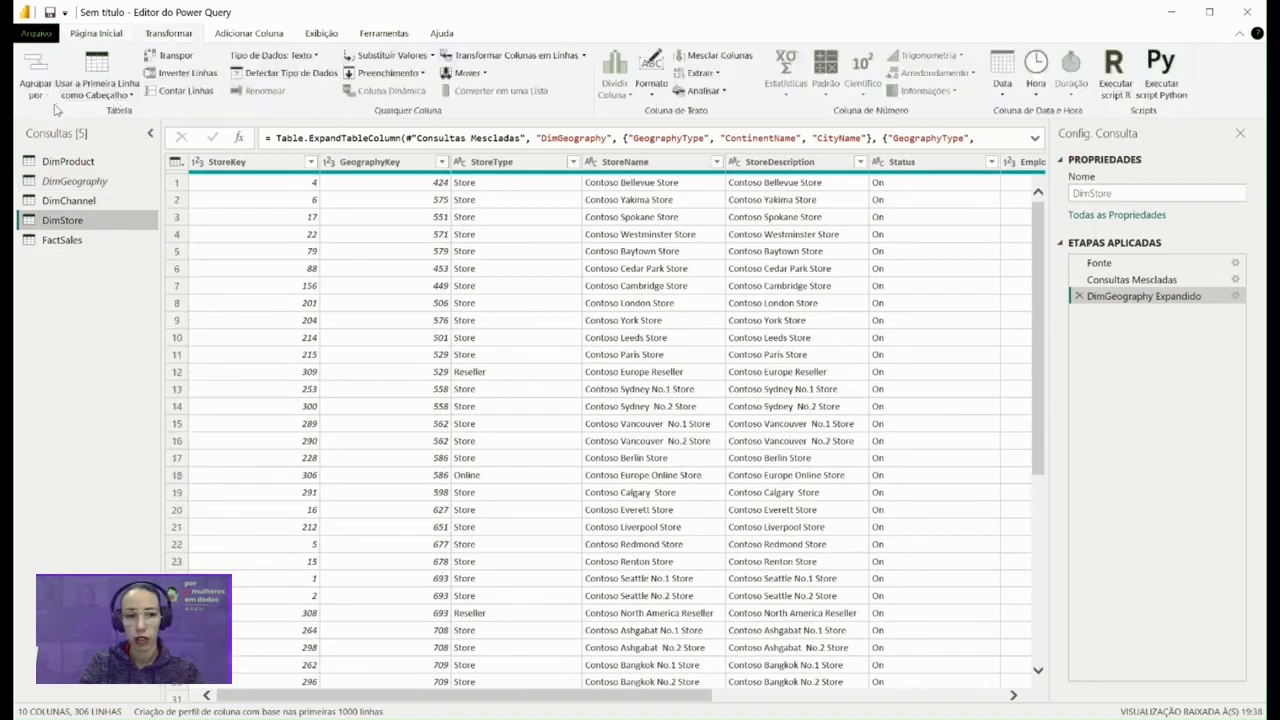
left_click(108, 33)
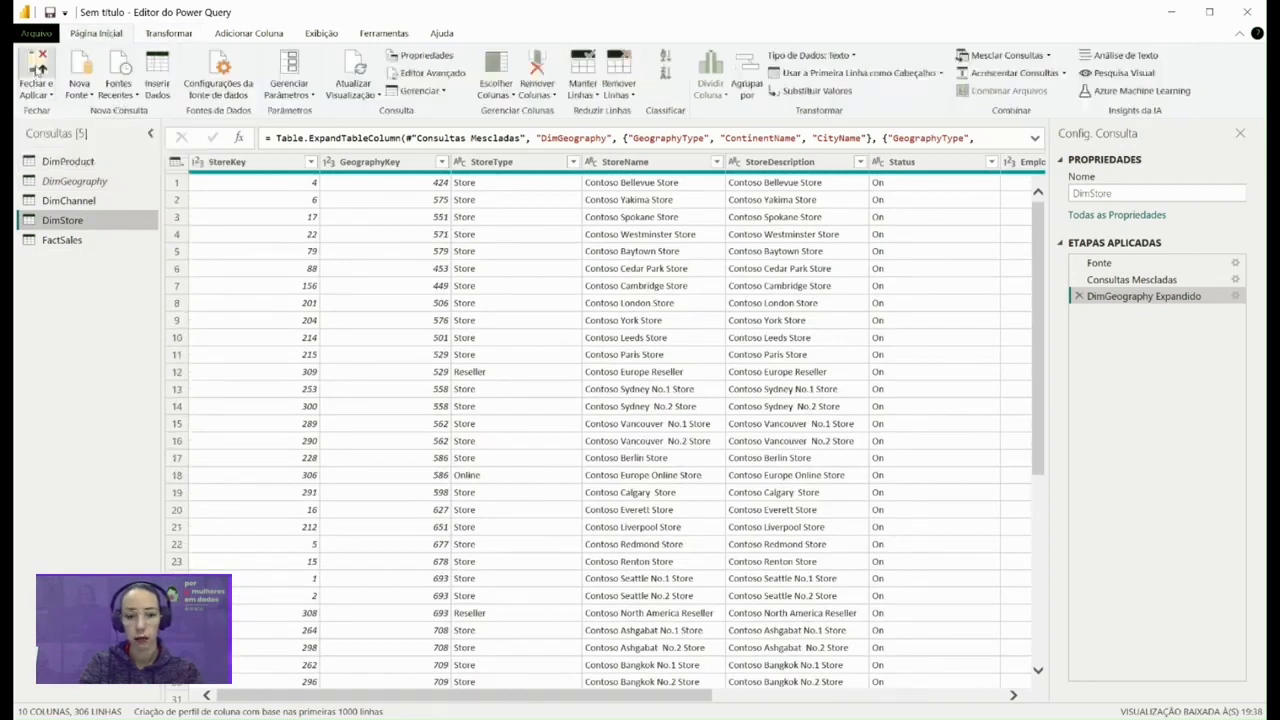
left_click(37, 68)
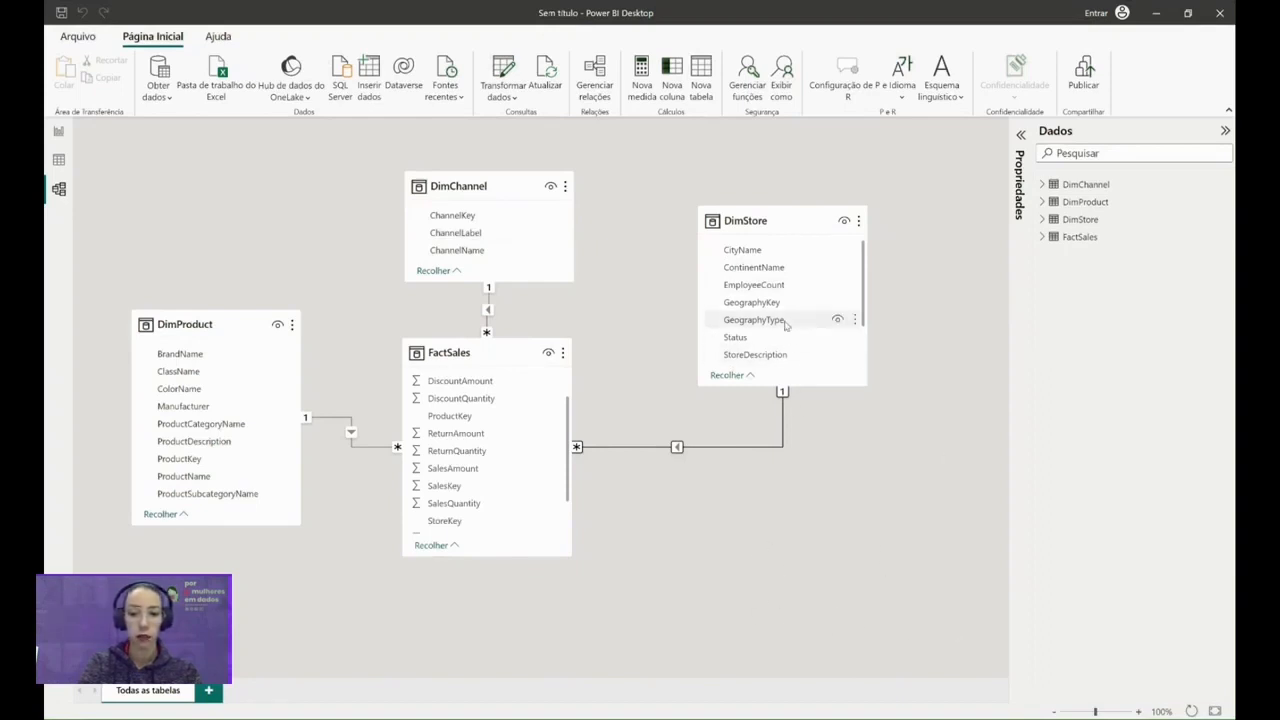
Step: Check the fields of the DimStore table in the model diagram and reposition it level with FactSales
scroll(815, 297, "down", 3)
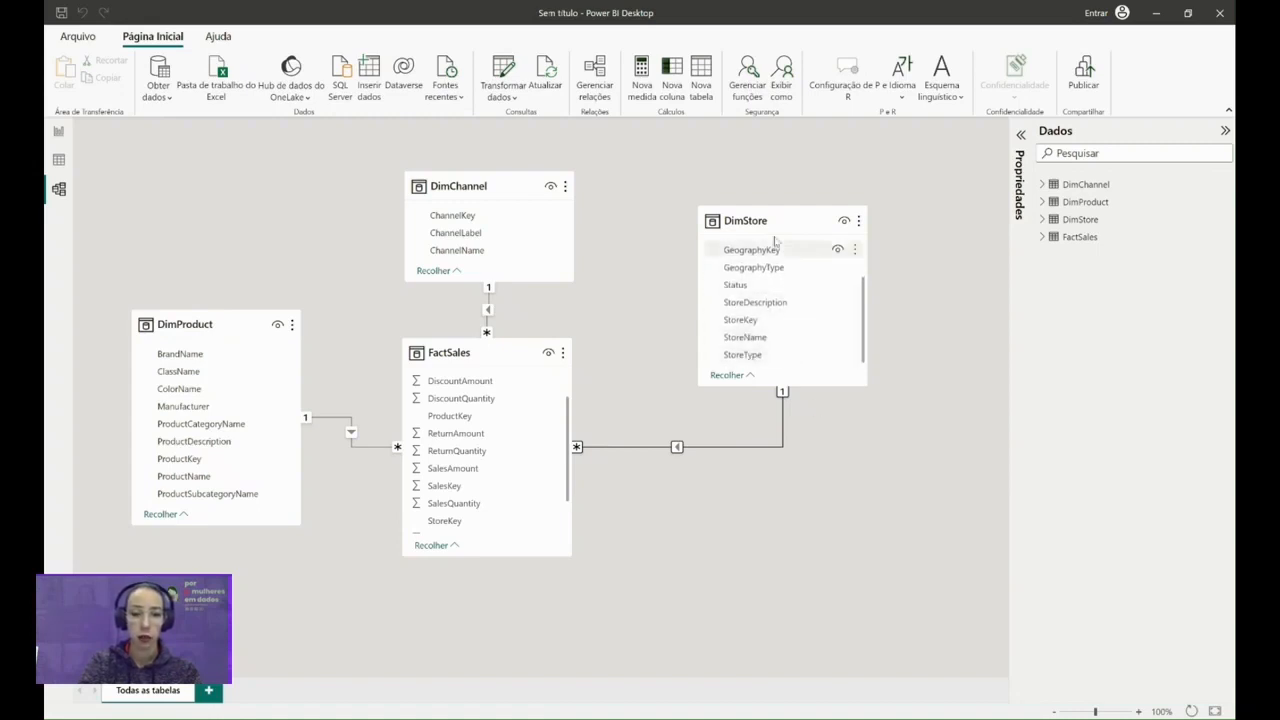
left_click_drag(758, 220, 765, 450)
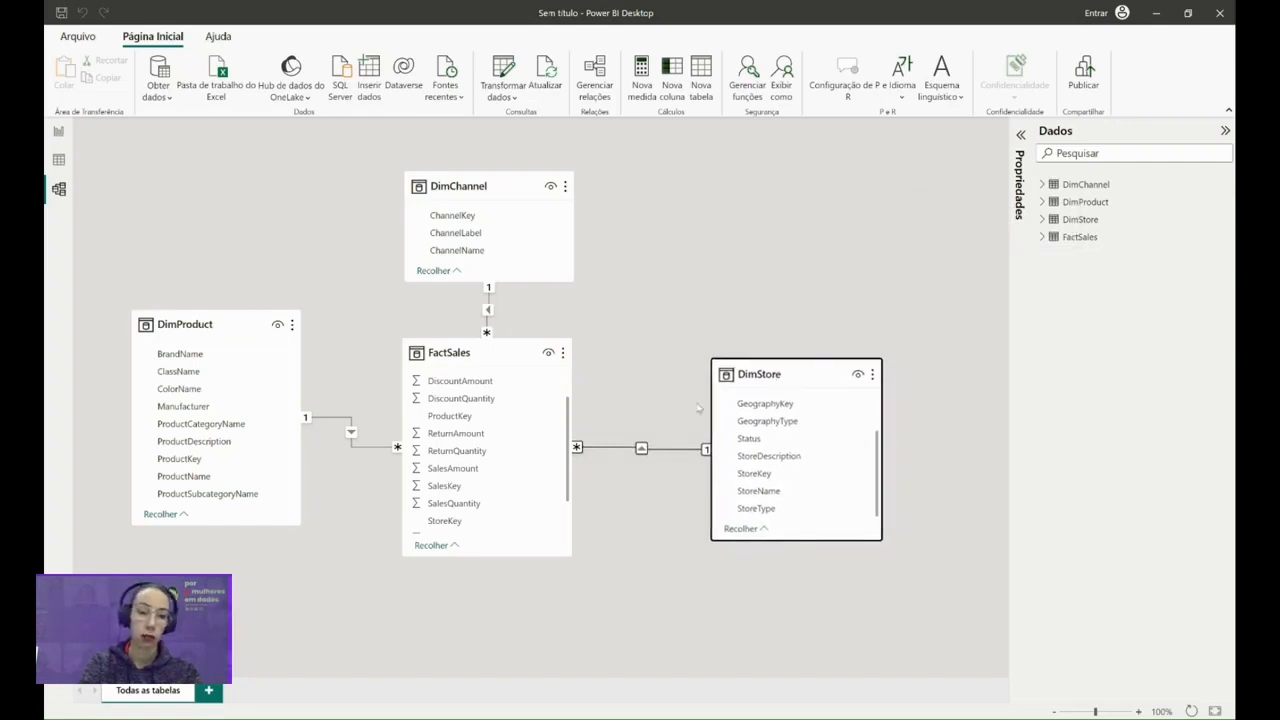